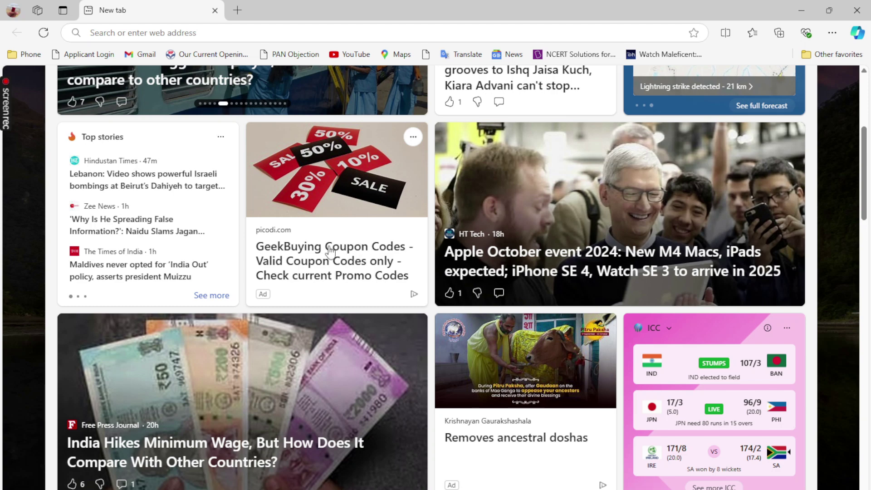
Step: Scroll the Microsoft Start feed to the top and close the Quick Heal virus database notification
{"action": "scroll", "coordinate": [334, 320], "scroll_direction": "up", "scroll_amount": 5}
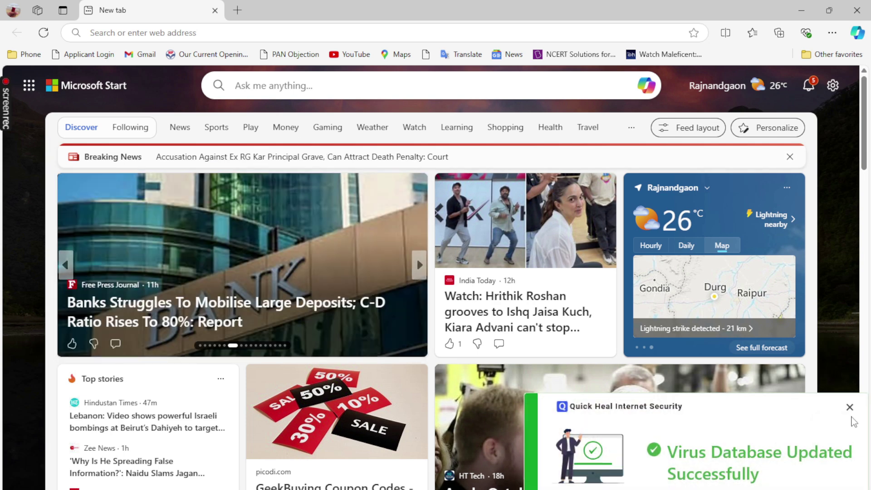
{"action": "left_click", "coordinate": [849, 408]}
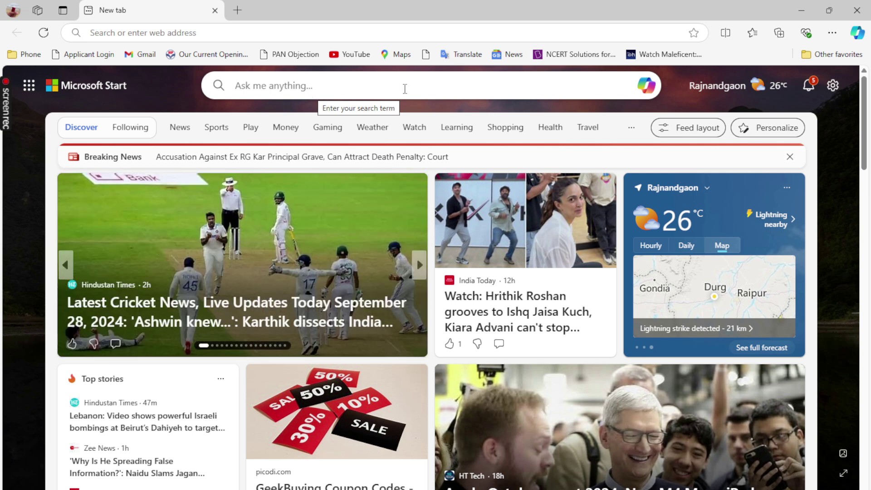
Step: Search Bing for 'google acount create' and open the Google Support 'Create a Gmail account' result
{"action": "left_click", "coordinate": [313, 90]}
{"action": "type", "text": "goo"}
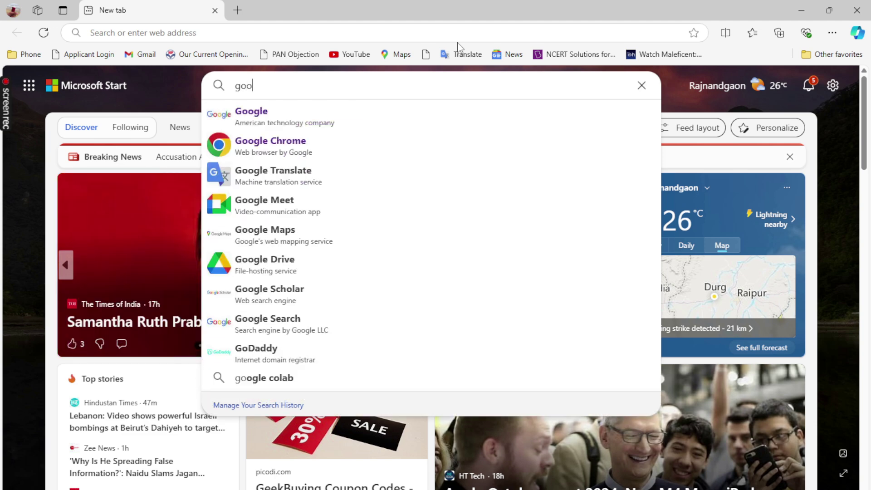
{"action": "type", "text": "gle "}
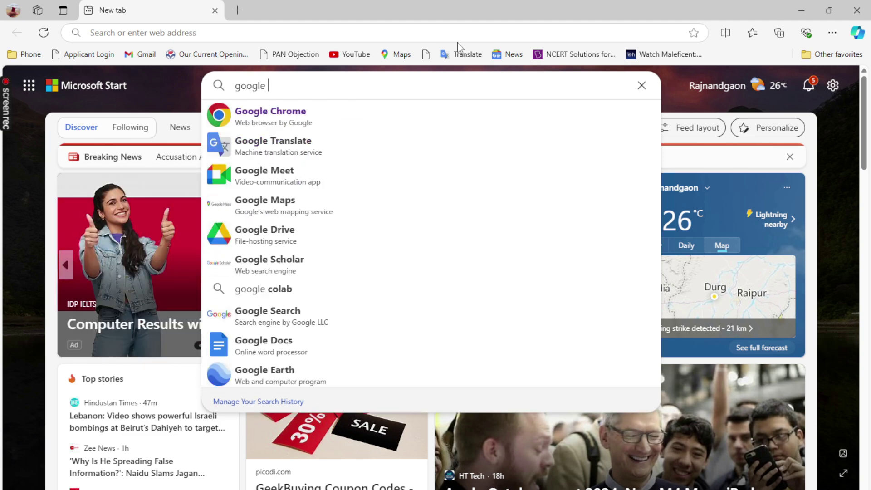
{"action": "type", "text": "acount "}
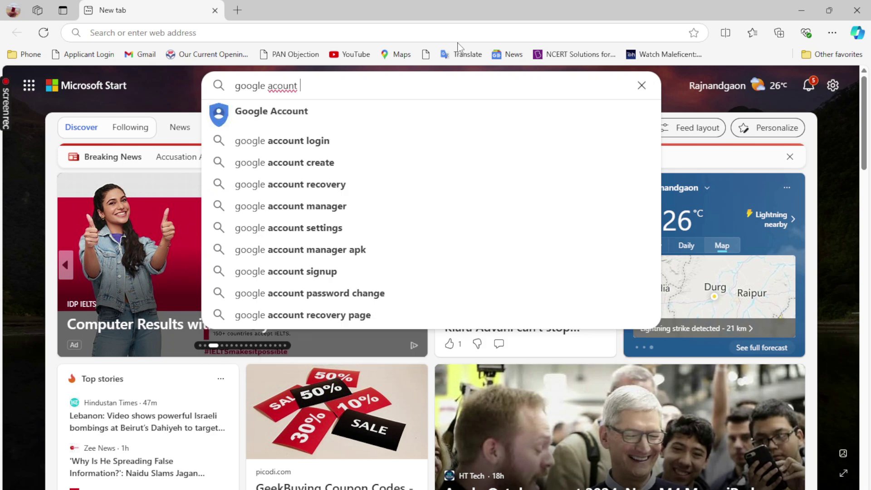
{"action": "type", "text": "create"}
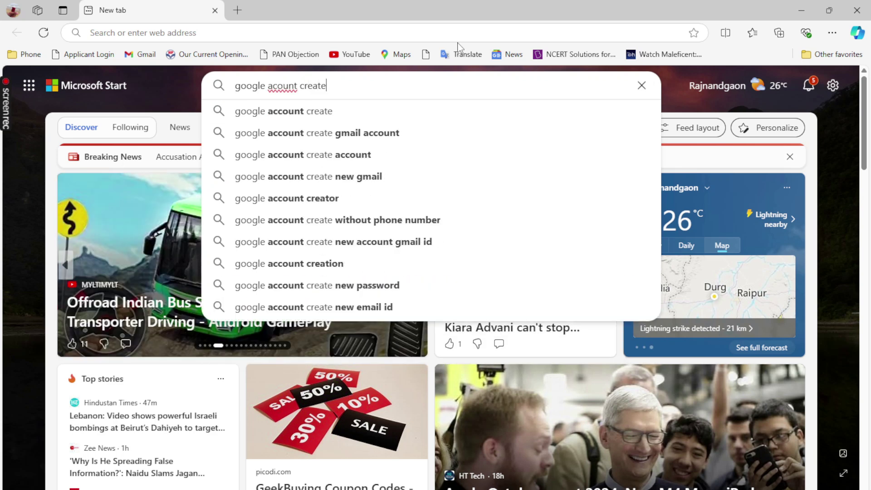
{"action": "key", "text": "Return"}
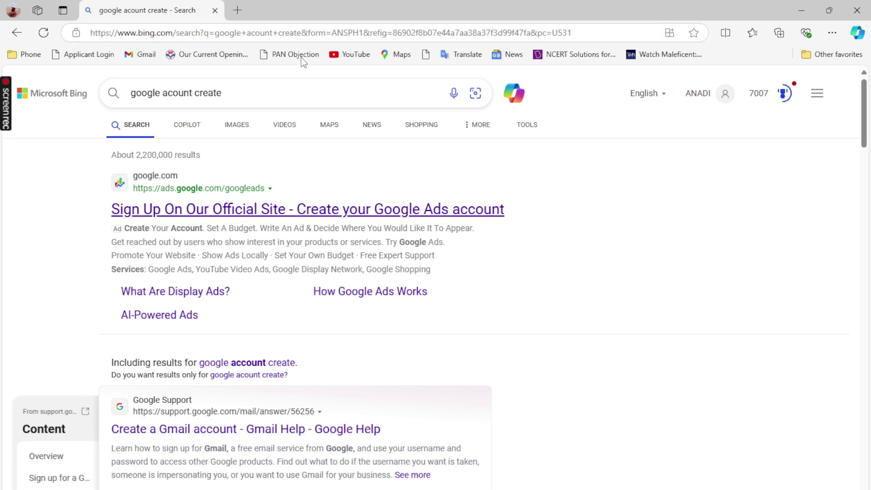
{"action": "scroll", "coordinate": [198, 254], "scroll_direction": "down", "scroll_amount": 4}
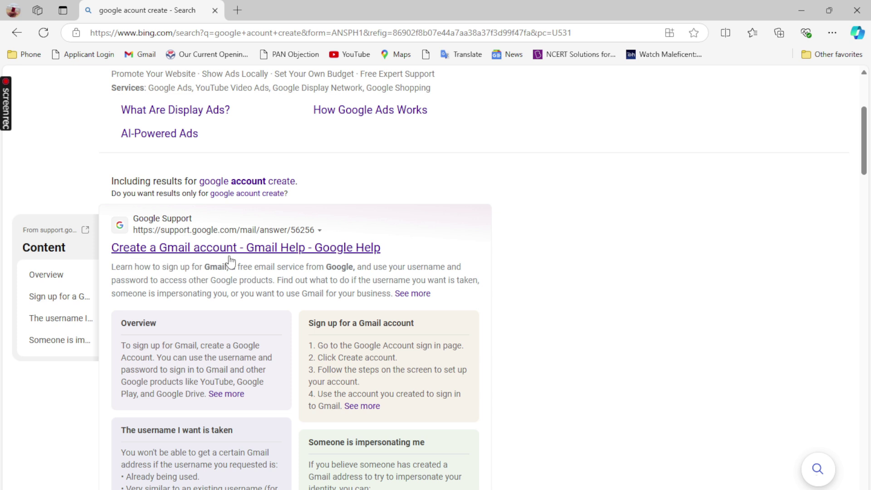
{"action": "left_click", "coordinate": [208, 258]}
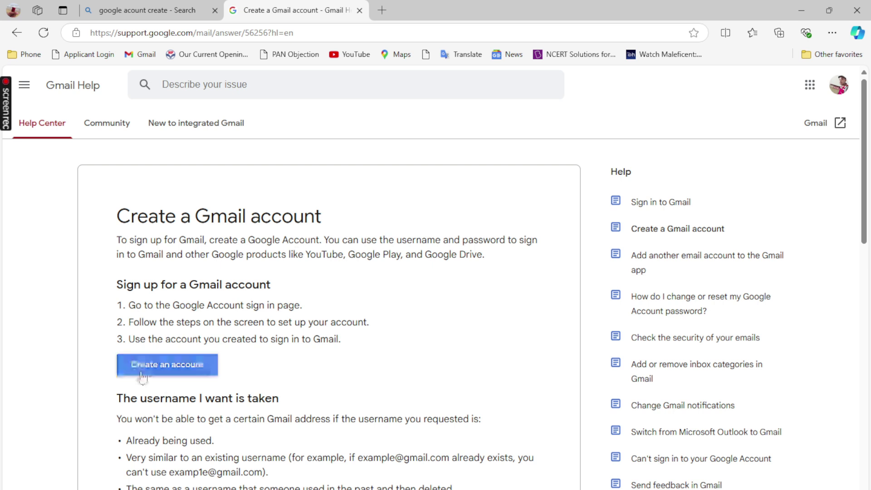
Step: Use the article's 'Create an account' button to open Google's sign-up form
{"action": "left_click", "coordinate": [184, 375]}
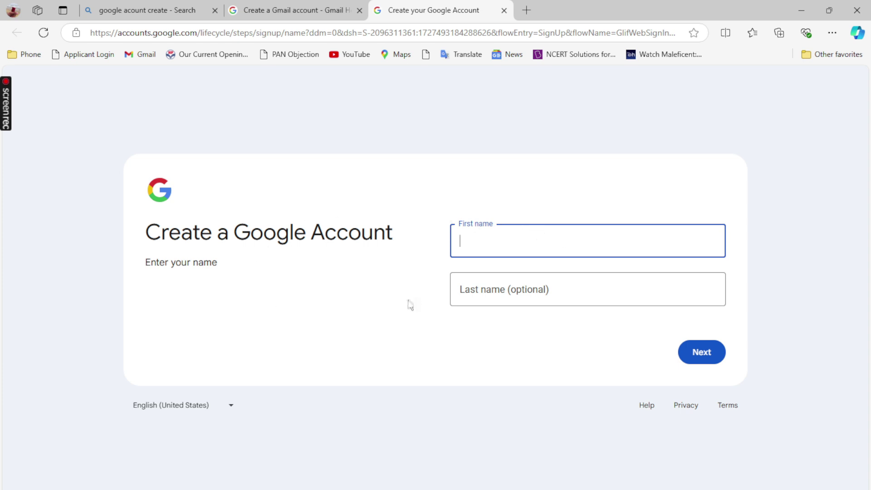
Step: Enter the account holder's first name and surname, then continue to Basic information
{"action": "left_click", "coordinate": [501, 240]}
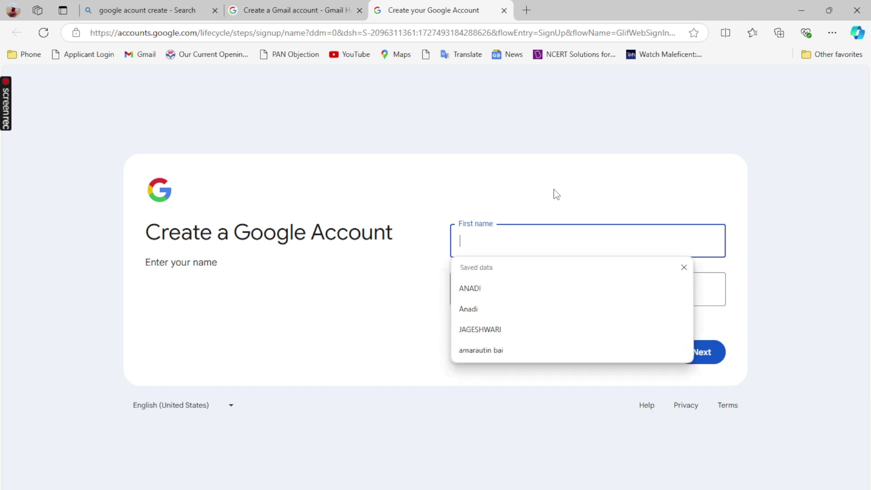
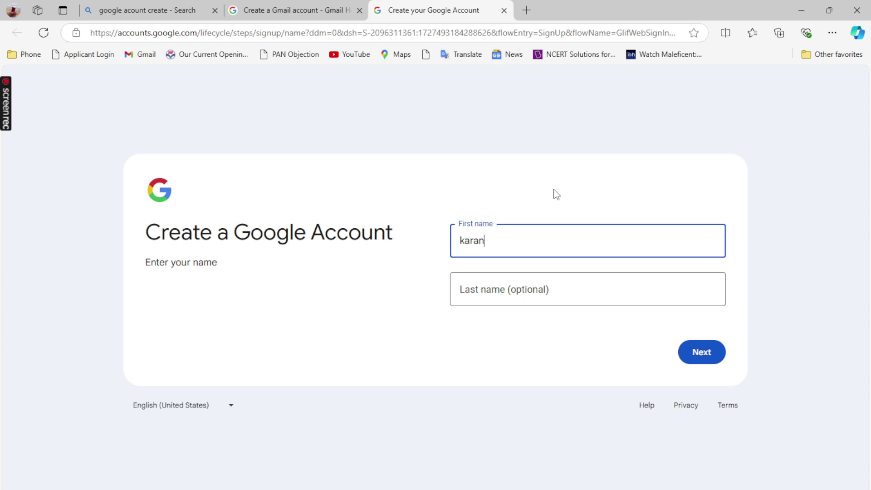
{"action": "left_click", "coordinate": [550, 284]}
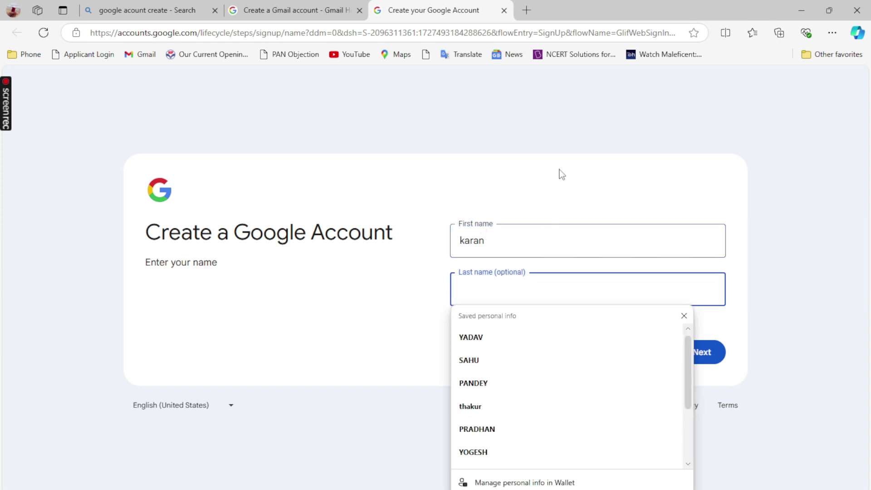
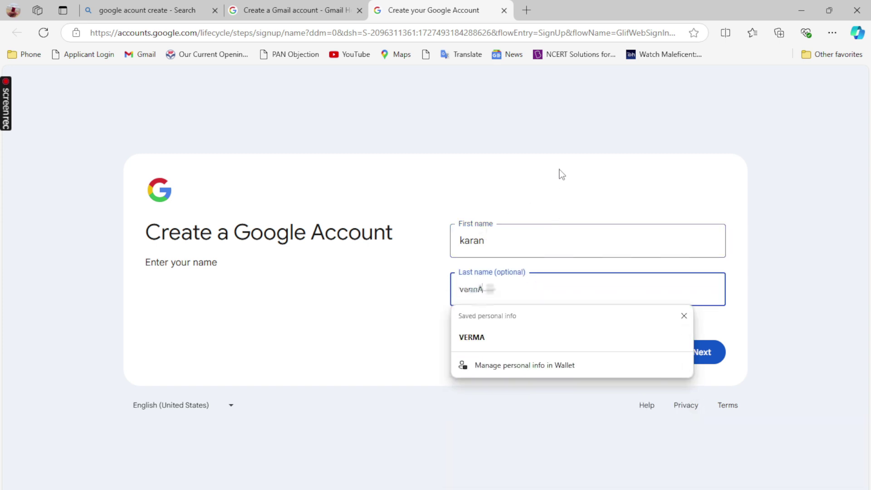
{"action": "left_click", "coordinate": [710, 356]}
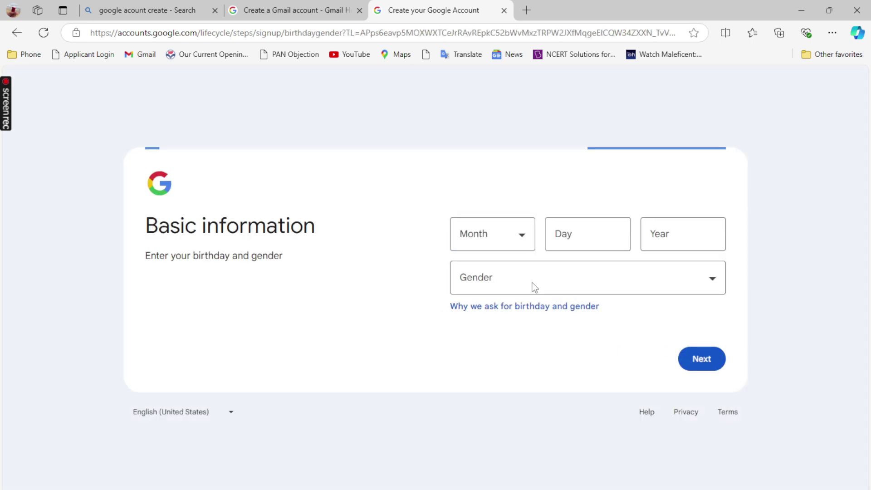
{"action": "left_click", "coordinate": [514, 238]}
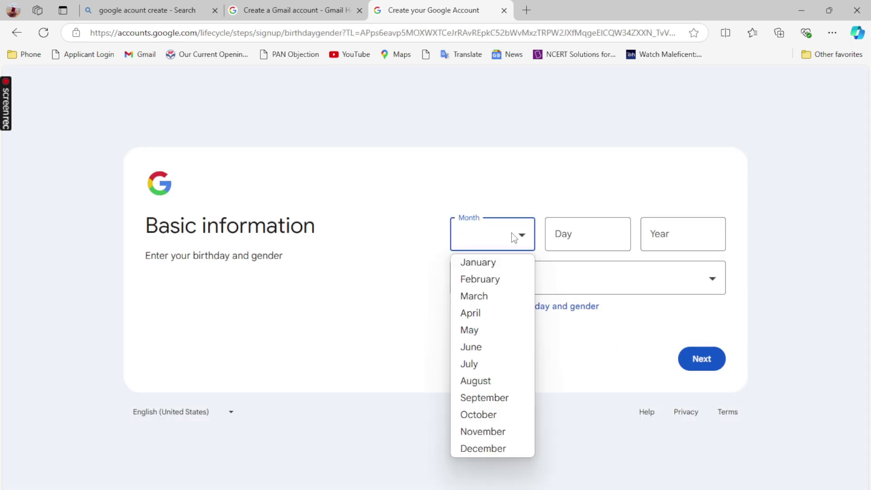
{"action": "left_click", "coordinate": [486, 279]}
{"action": "left_click", "coordinate": [579, 233]}
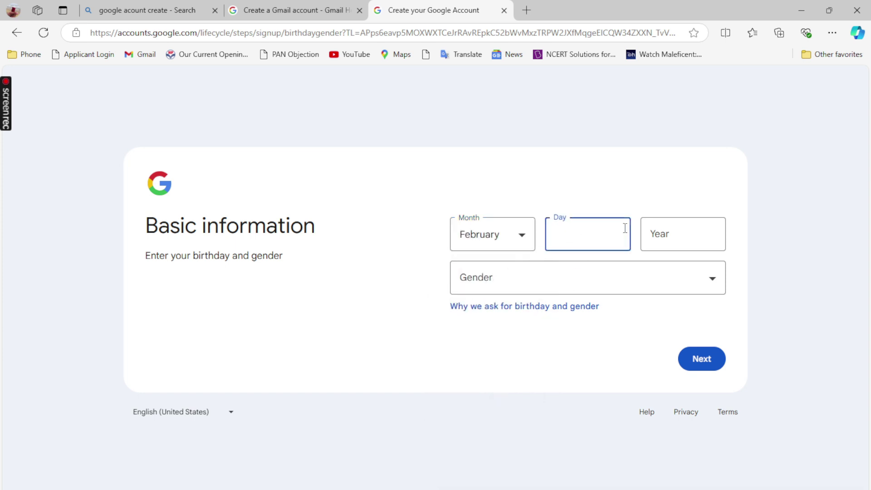
{"action": "type", "text": "52"}
{"action": "key", "text": "BackSpace"}
{"action": "key", "text": "BackSpace"}
{"action": "type", "text": "24"}
{"action": "left_click", "coordinate": [680, 230]}
{"action": "type", "text": "1995"}
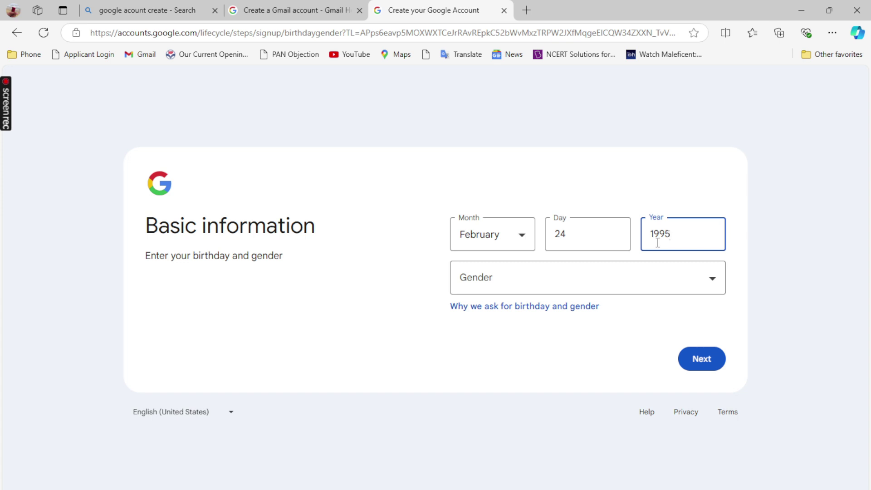
Step: Choose Male as the gender and submit the basic information
{"action": "left_click", "coordinate": [639, 282]}
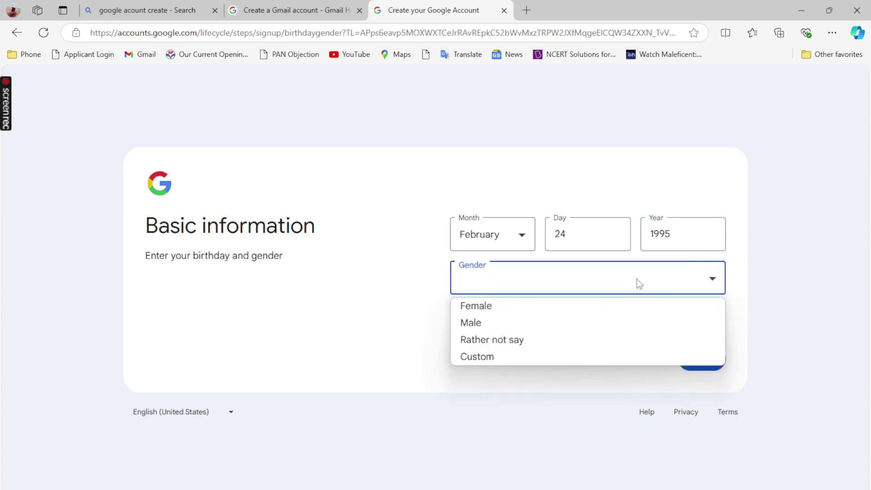
{"action": "left_click", "coordinate": [492, 323]}
{"action": "left_click", "coordinate": [708, 363]}
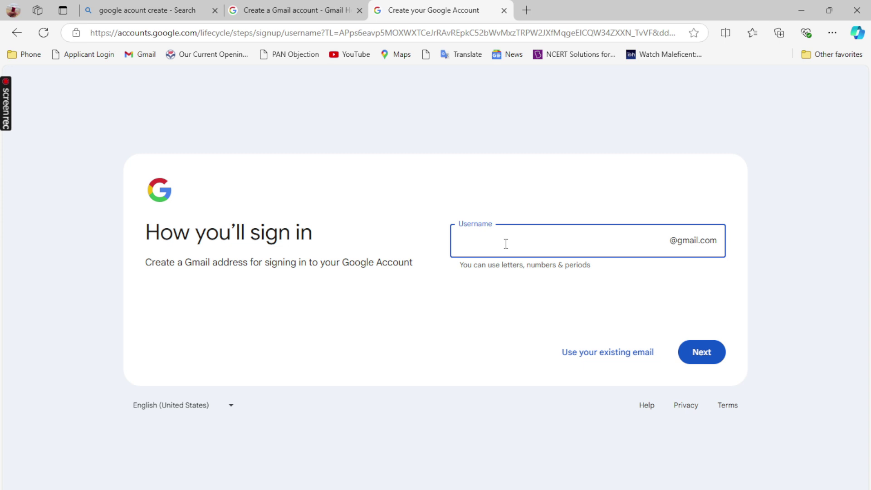
Step: Submit a Gmail username, then edit it to a new variant after the first is taken
{"action": "left_click", "coordinate": [710, 354]}
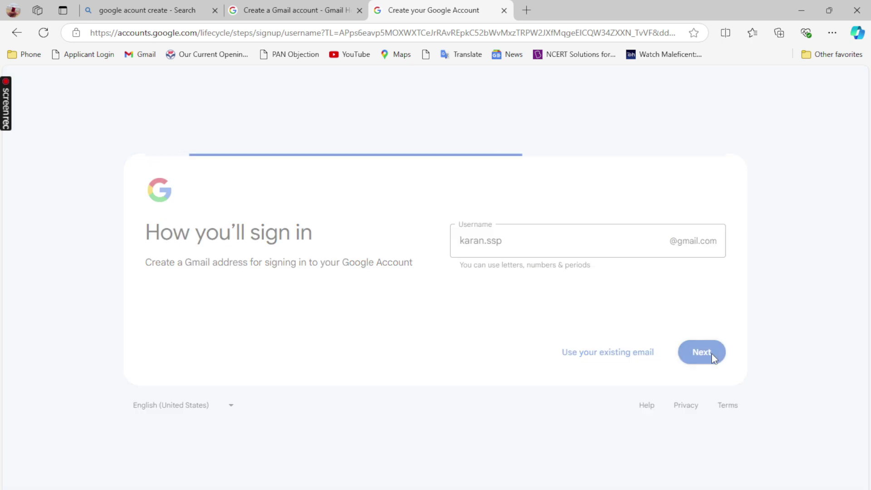
{"action": "left_click", "coordinate": [508, 241]}
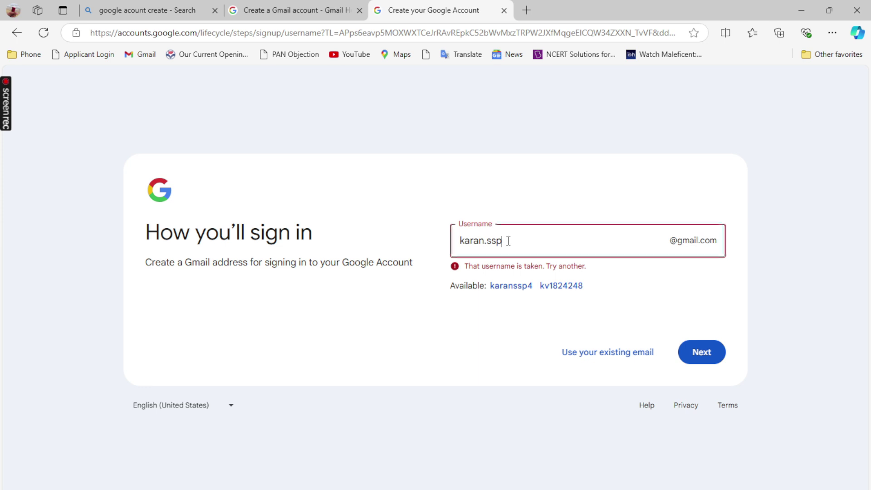
{"action": "key", "text": "BackSpace"}
{"action": "key", "text": "BackSpace"}
{"action": "key", "text": "BackSpace"}
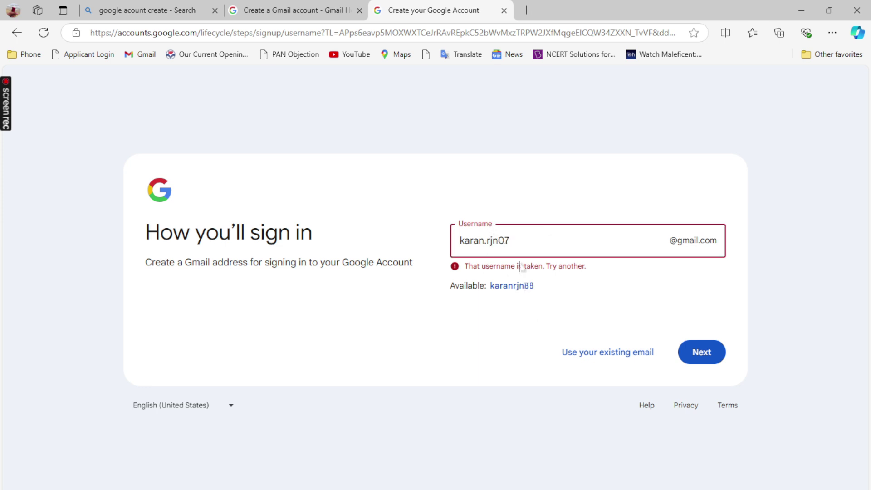
{"action": "left_click", "coordinate": [701, 354]}
Step: Enter the new account password and reveal it to check it
{"action": "key", "text": "ctrl+v"}
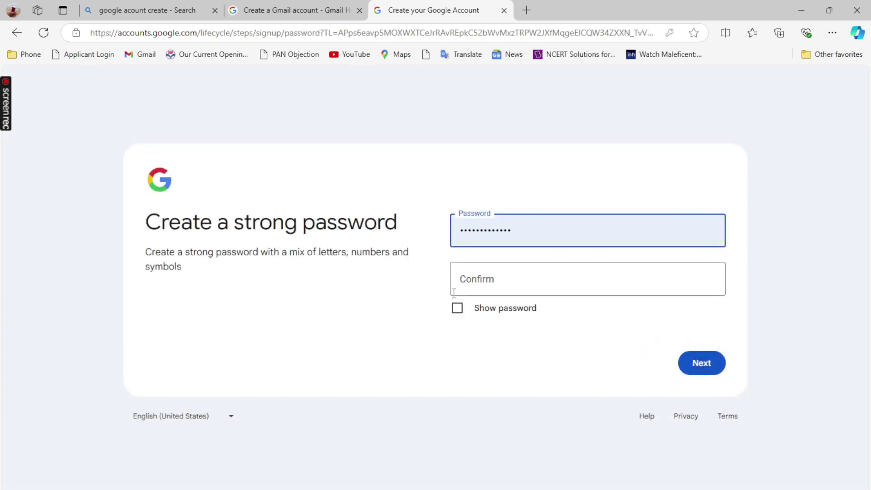
{"action": "left_click", "coordinate": [546, 227]}
{"action": "key", "text": "ctrl+a"}
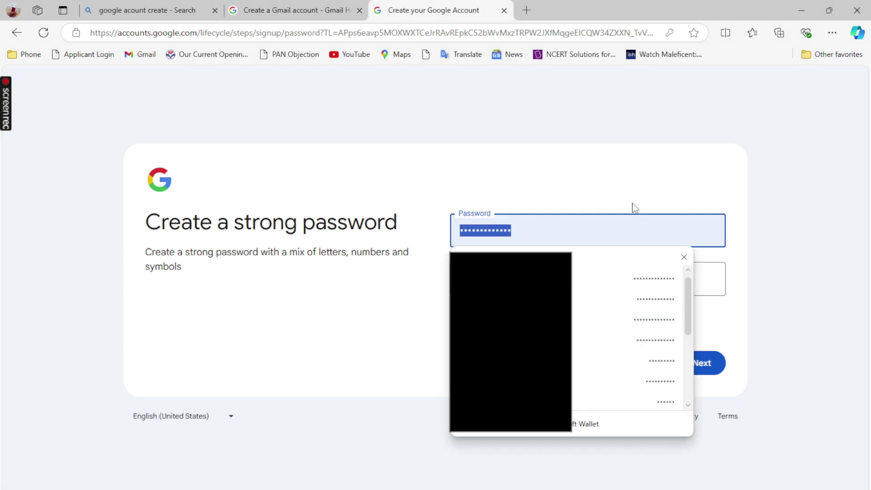
{"action": "type", "text": "a"}
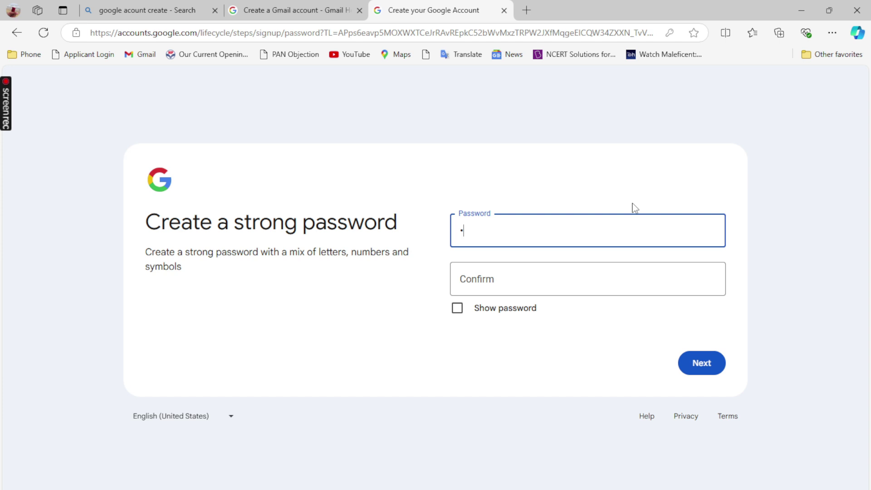
{"action": "key", "text": "BackSpace"}
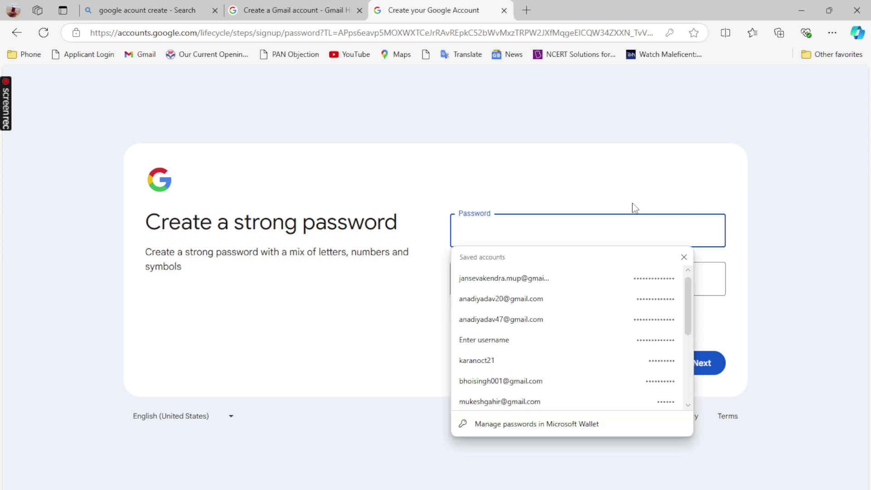
{"action": "type", "text": "A"}
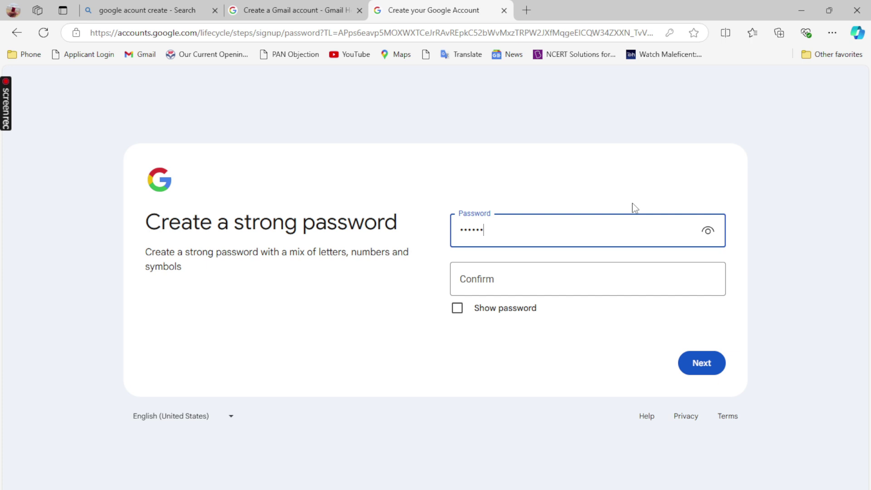
{"action": "type", "text": "••••"}
{"action": "left_click", "coordinate": [709, 233]}
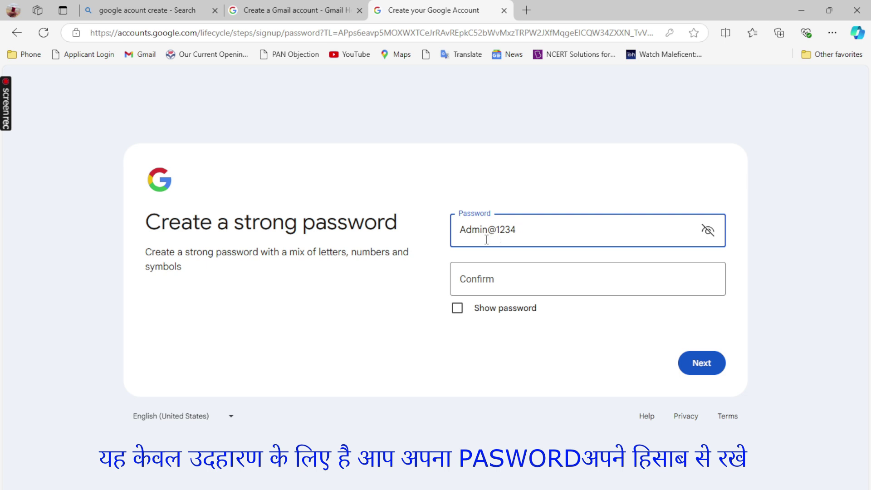
Step: Fill in the confirm password field and submit the password
{"action": "left_click", "coordinate": [515, 278]}
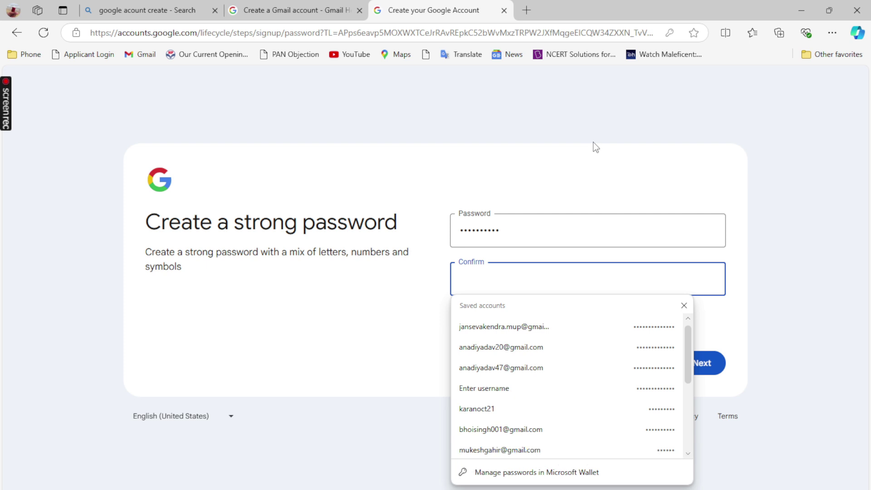
{"action": "type", "text": "a"}
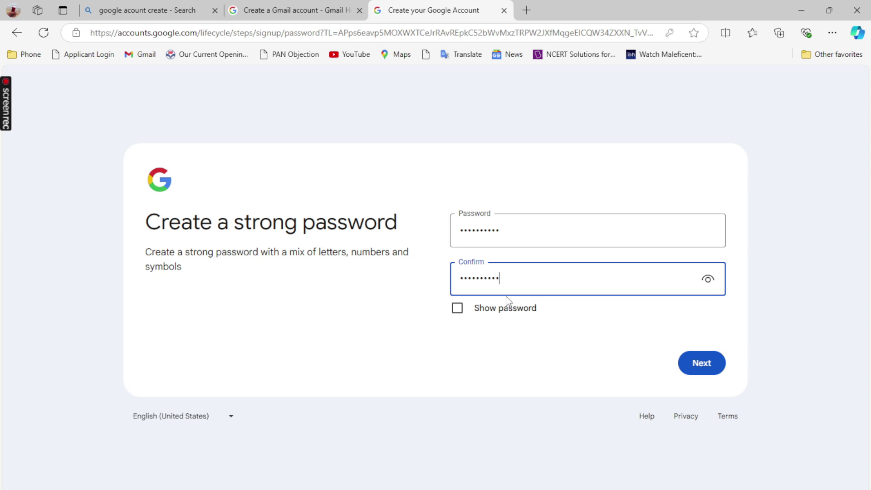
{"action": "key", "text": "shift+Tab"}
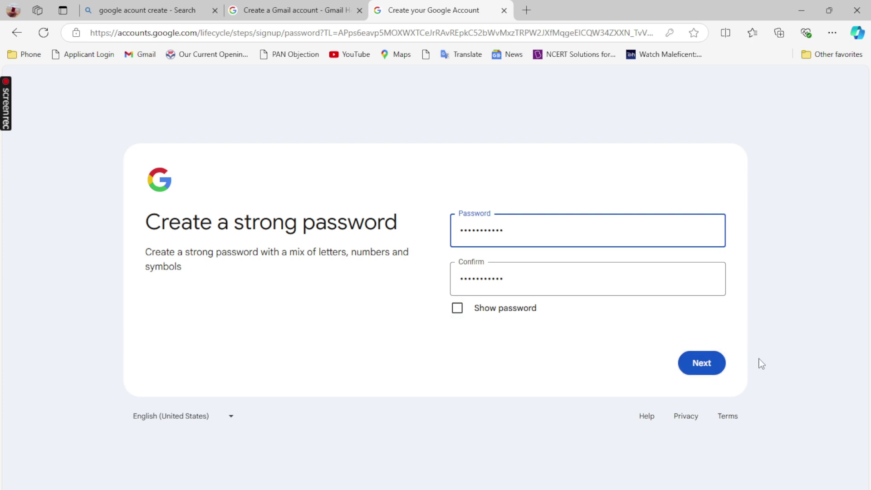
{"action": "left_click", "coordinate": [701, 365]}
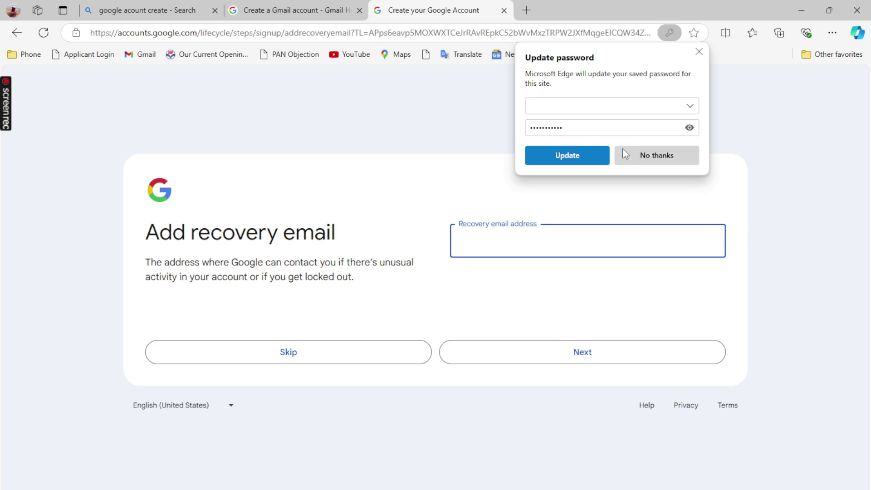
Step: Decline Edge's password update and submit an autofilled recovery email address
{"action": "left_click", "coordinate": [647, 155]}
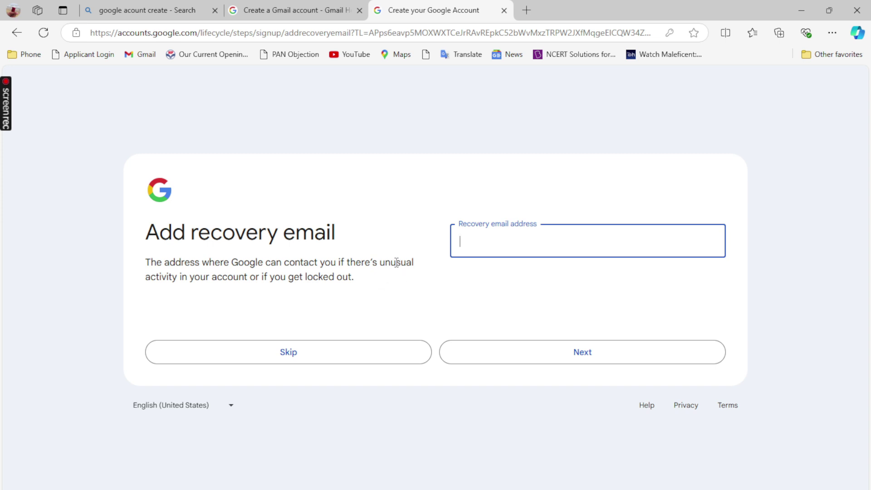
{"action": "left_click", "coordinate": [522, 243]}
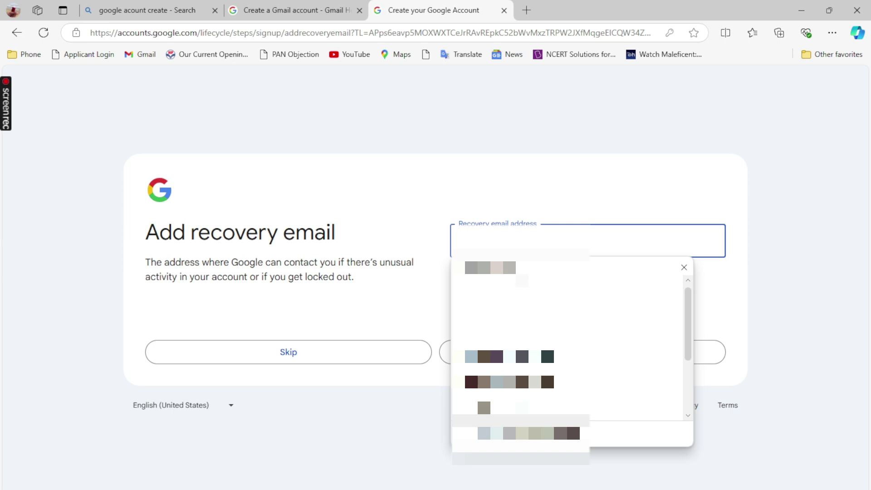
{"action": "left_click", "coordinate": [508, 356]}
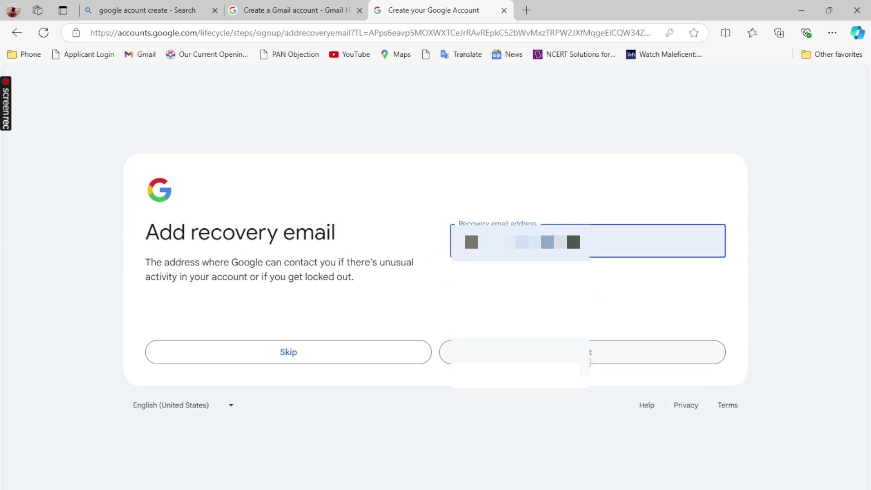
{"action": "key", "text": "Return"}
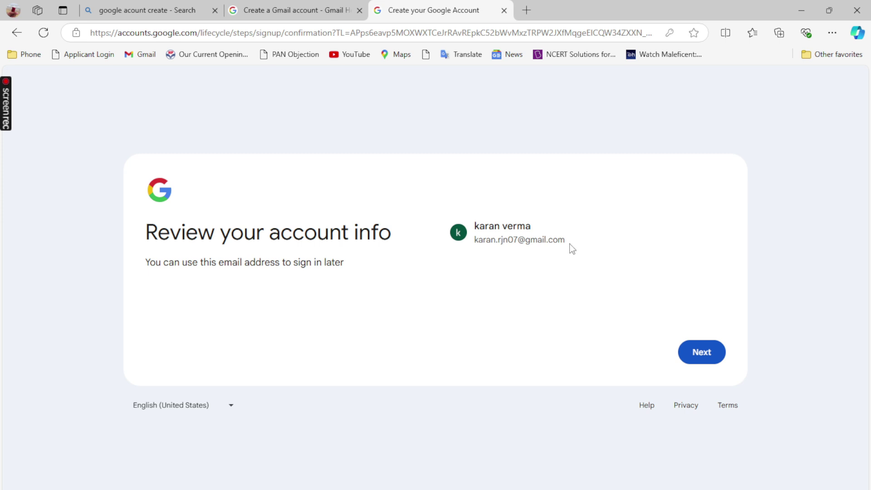
Step: Approve the reviewed account info and agree to the Privacy and Terms
{"action": "left_click", "coordinate": [692, 358]}
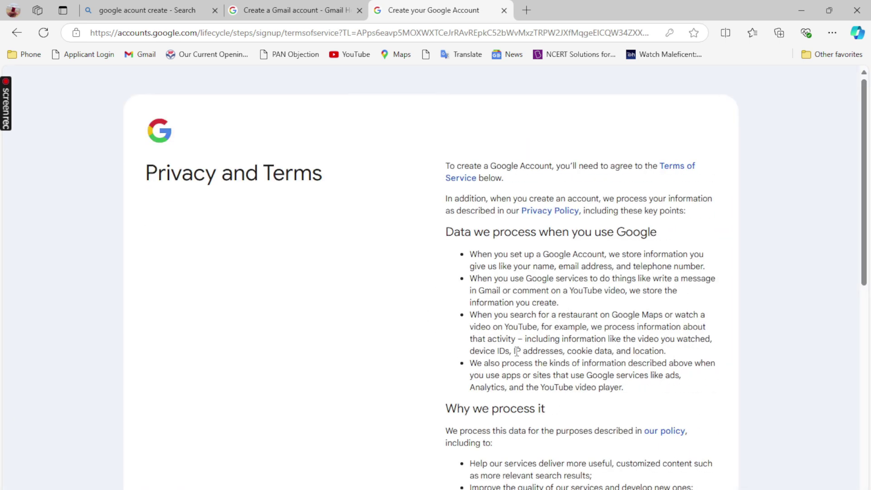
{"action": "scroll", "coordinate": [534, 349], "scroll_direction": "down", "scroll_amount": 10}
{"action": "scroll", "coordinate": [534, 349], "scroll_direction": "down", "scroll_amount": 1}
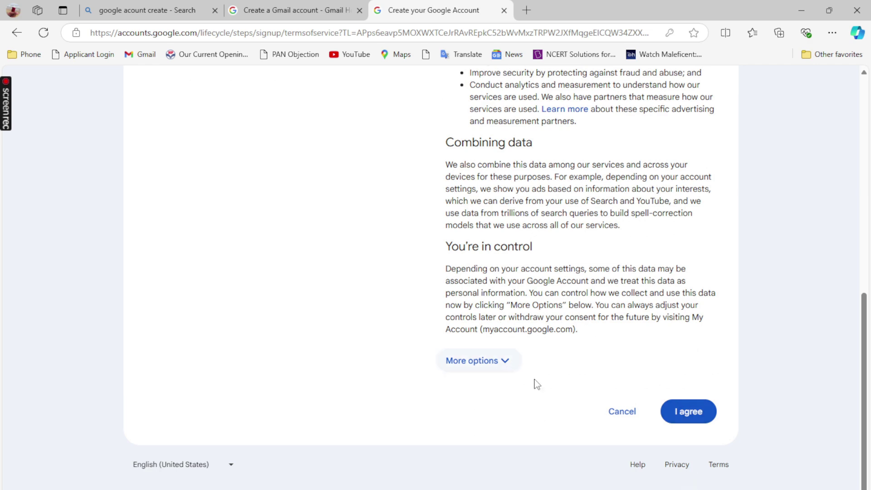
{"action": "scroll", "coordinate": [488, 267], "scroll_direction": "up", "scroll_amount": 4}
{"action": "scroll", "coordinate": [529, 479], "scroll_direction": "down", "scroll_amount": 5}
{"action": "left_click", "coordinate": [699, 417]}
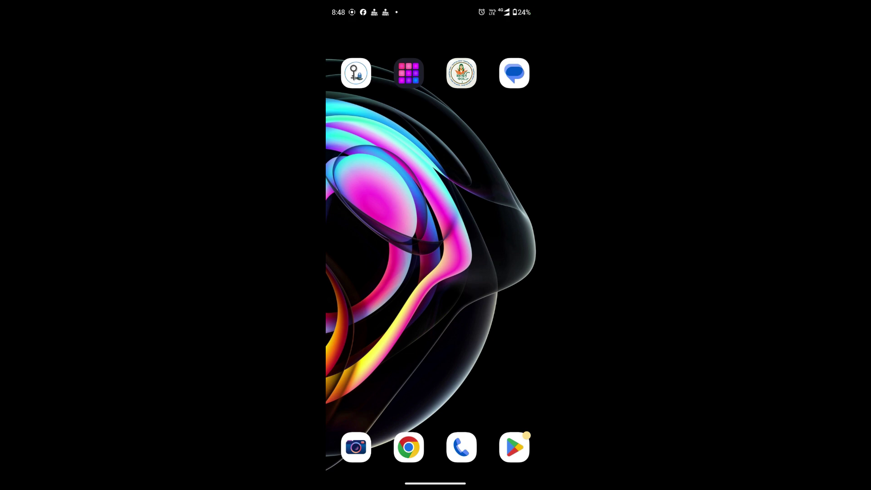
Step: Launch Chrome on the phone and search Google for 'google account create'
{"action": "left_click", "coordinate": [408, 447]}
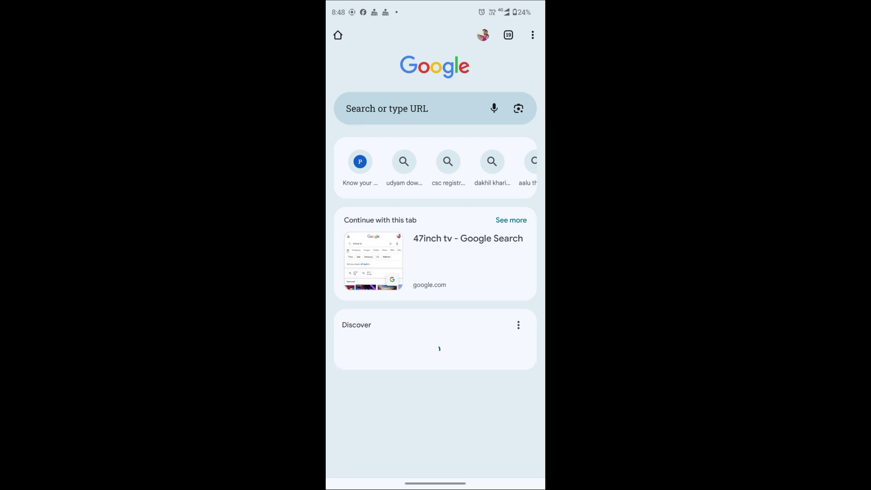
{"action": "left_click", "coordinate": [386, 108]}
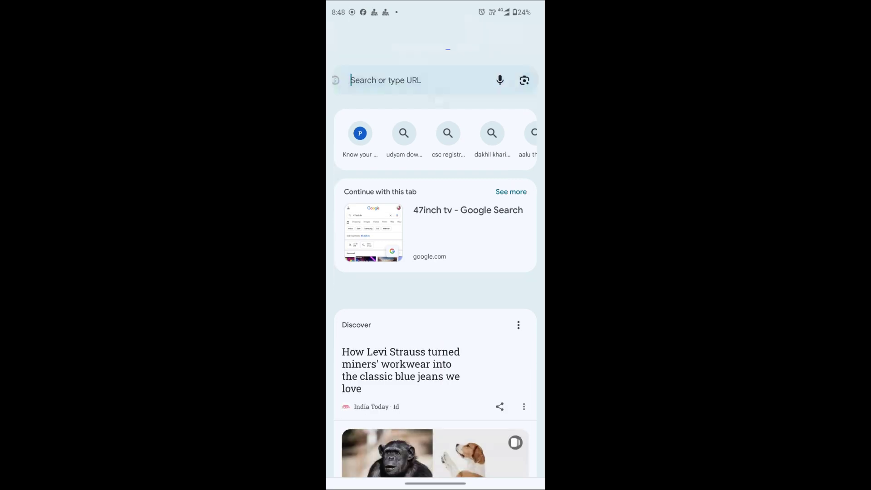
{"action": "type", "text": "google account a"}
{"action": "key", "text": "BackSpace"}
{"action": "type", "text": "cr"}
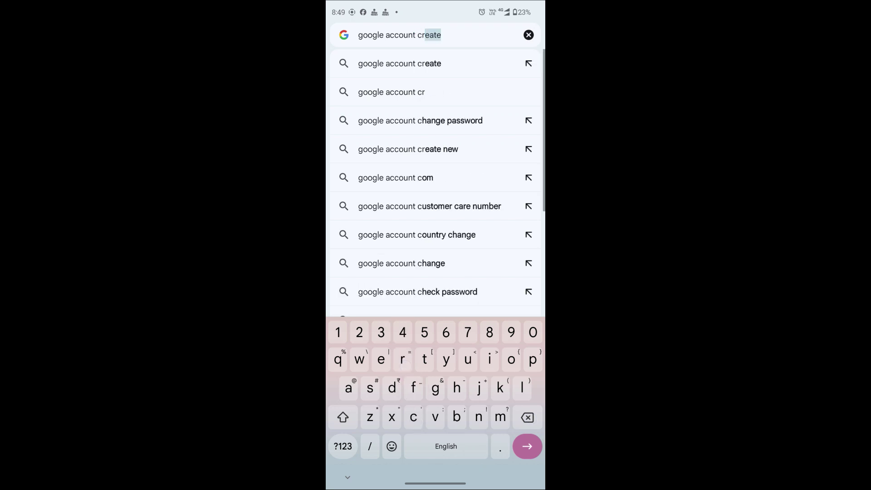
{"action": "type", "text": "eate"}
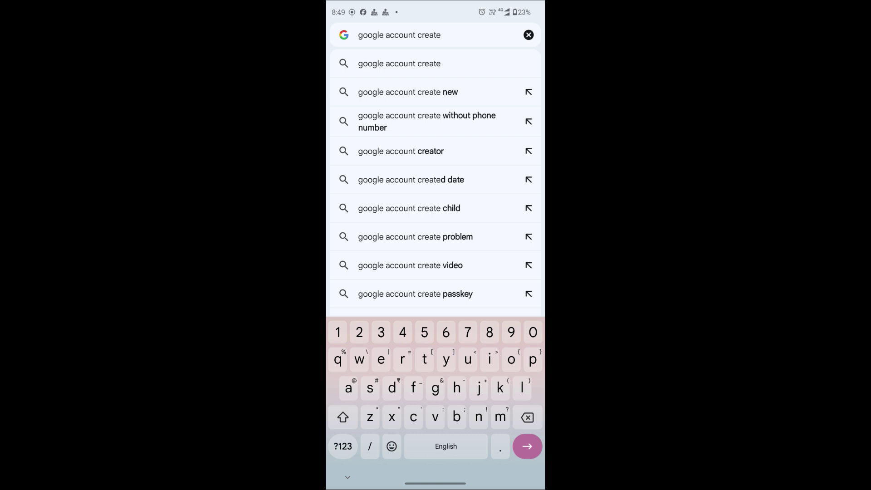
{"action": "key", "text": "Return"}
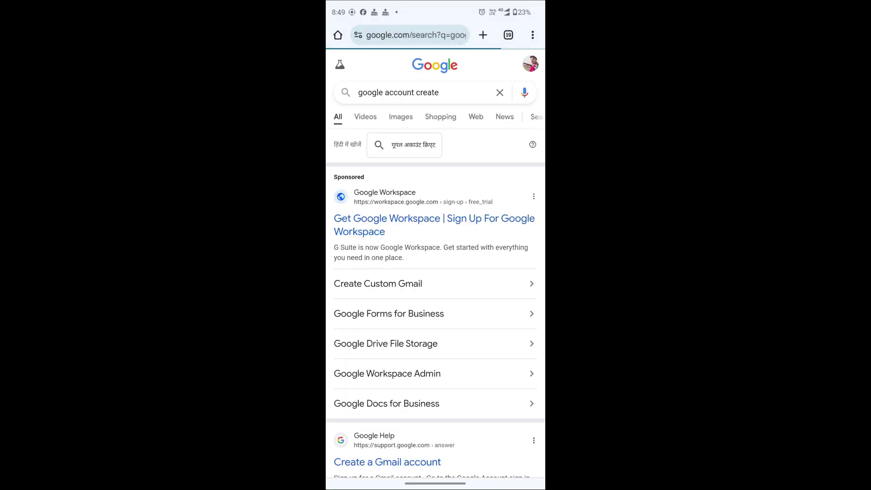
Step: From the Gmail Help 'Create a Gmail account' article, start Google Account sign-up in a new tab
{"action": "scroll", "coordinate": [496, 300], "scroll_direction": "down", "scroll_amount": 5}
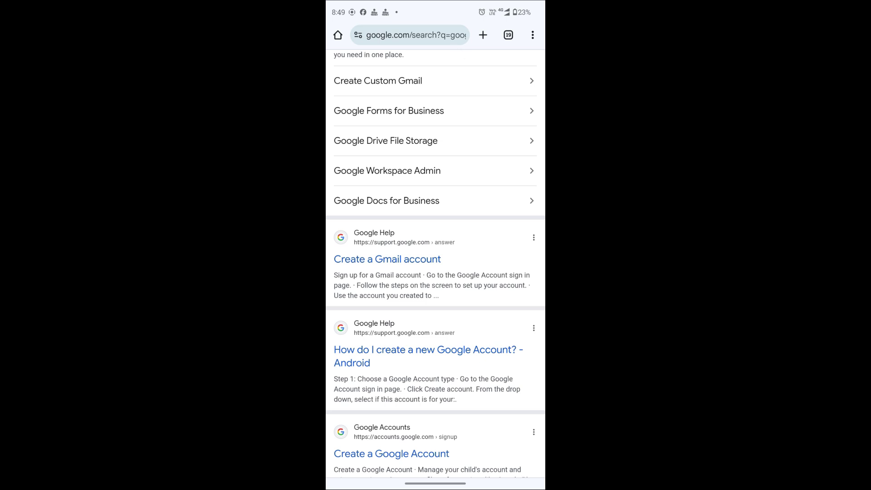
{"action": "mouse_move", "coordinate": [434, 224]}
{"action": "left_mouse_down"}
{"action": "mouse_move", "coordinate": [349, 222]}
{"action": "mouse_move", "coordinate": [336, 254]}
{"action": "mouse_move", "coordinate": [388, 281]}
{"action": "mouse_move", "coordinate": [463, 246]}
{"action": "mouse_move", "coordinate": [410, 219]}
{"action": "left_mouse_up"}
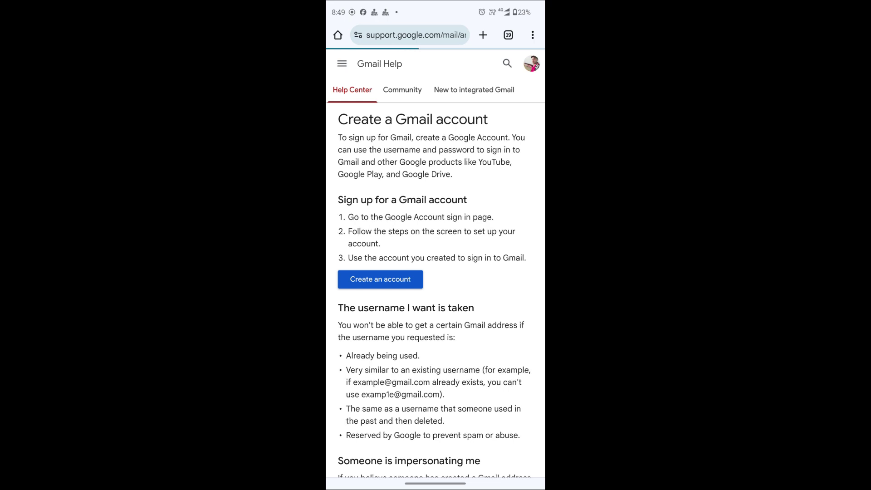
{"action": "left_click", "coordinate": [398, 279]}
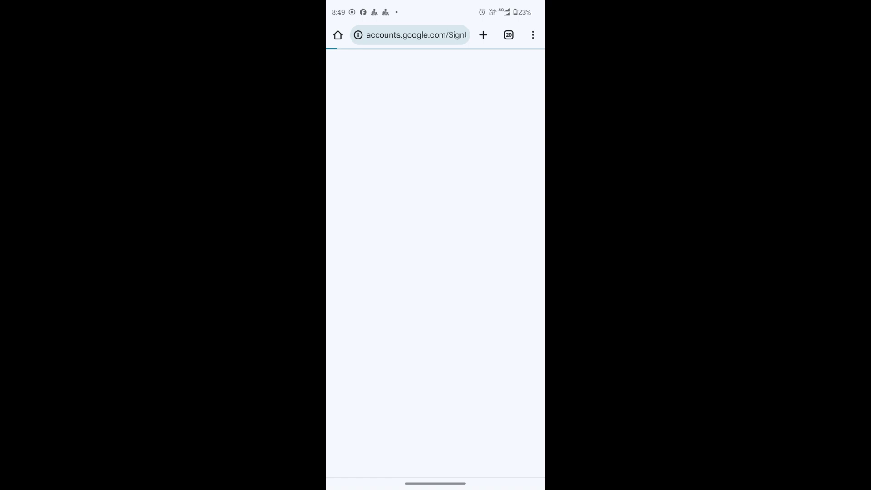